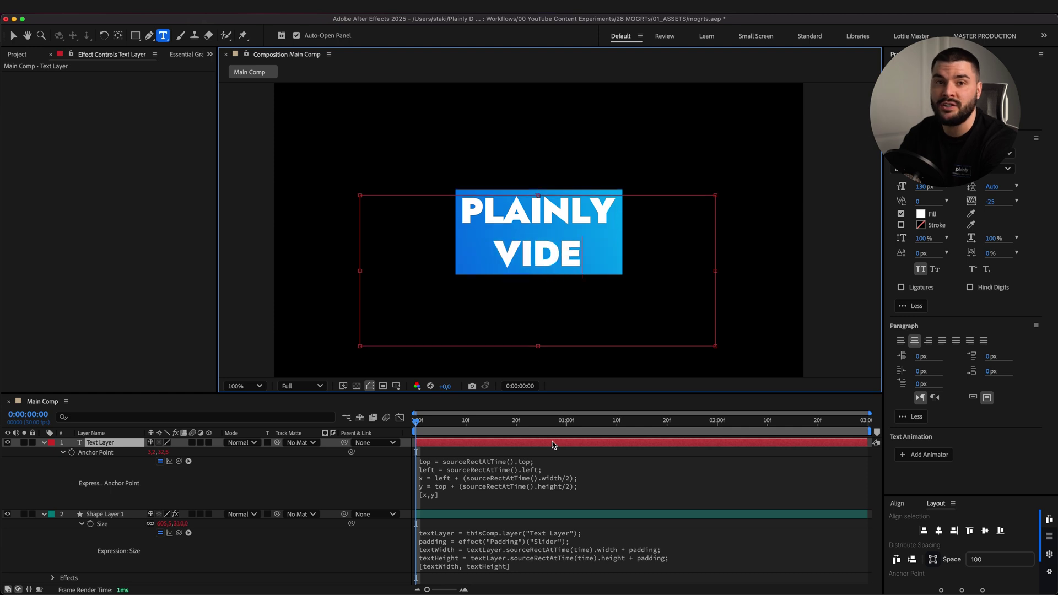
Exit text editing so PLAINLY sits alone in the expression-sized 779.6 × 217.8 box
key(Escape)
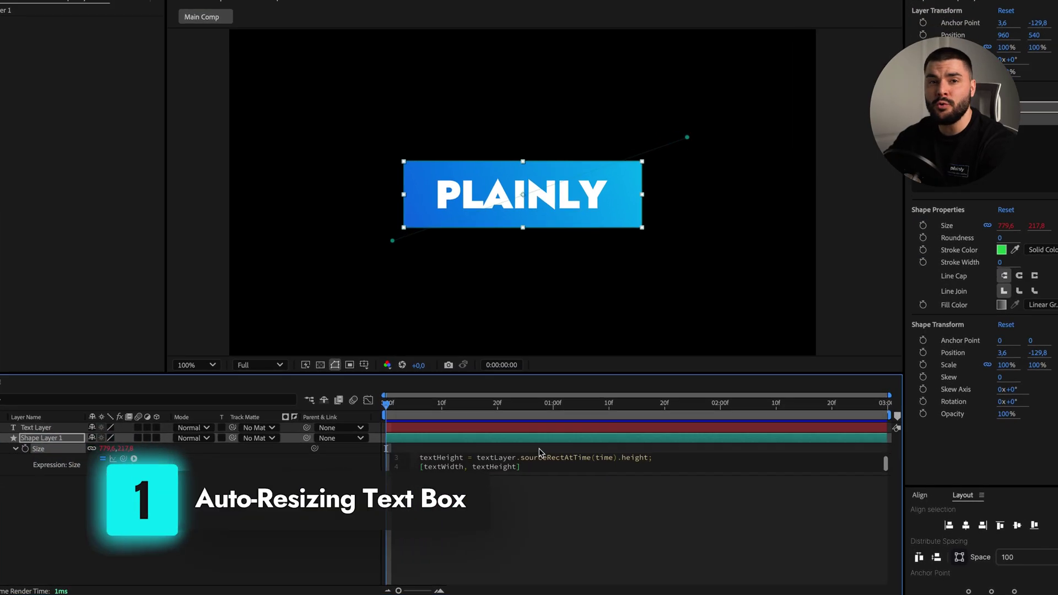
Replace Shape Layer 1's Size with the sourceRectAtTime expression
click(612, 478)
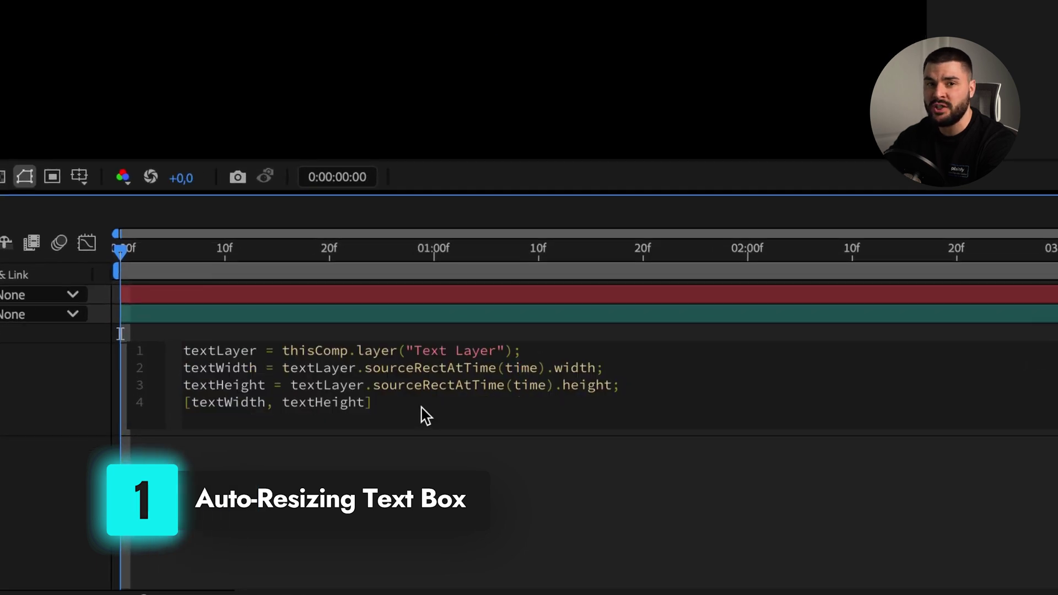
drag(426, 416, 18, 314)
click(281, 334)
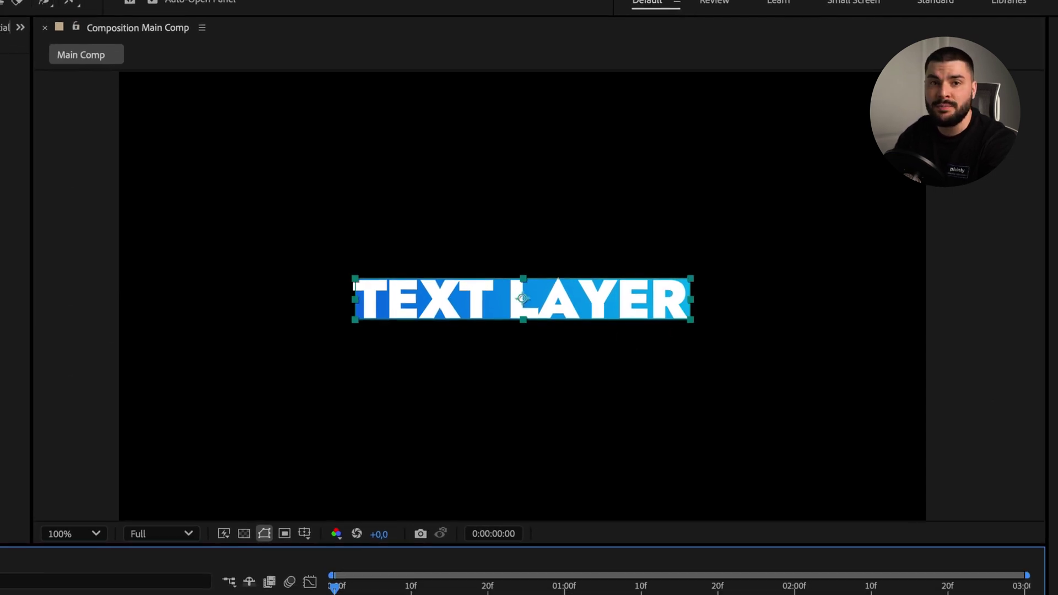
Add a Slider Control named Padding and add padding to the box's width and height
key(ctrl+space)
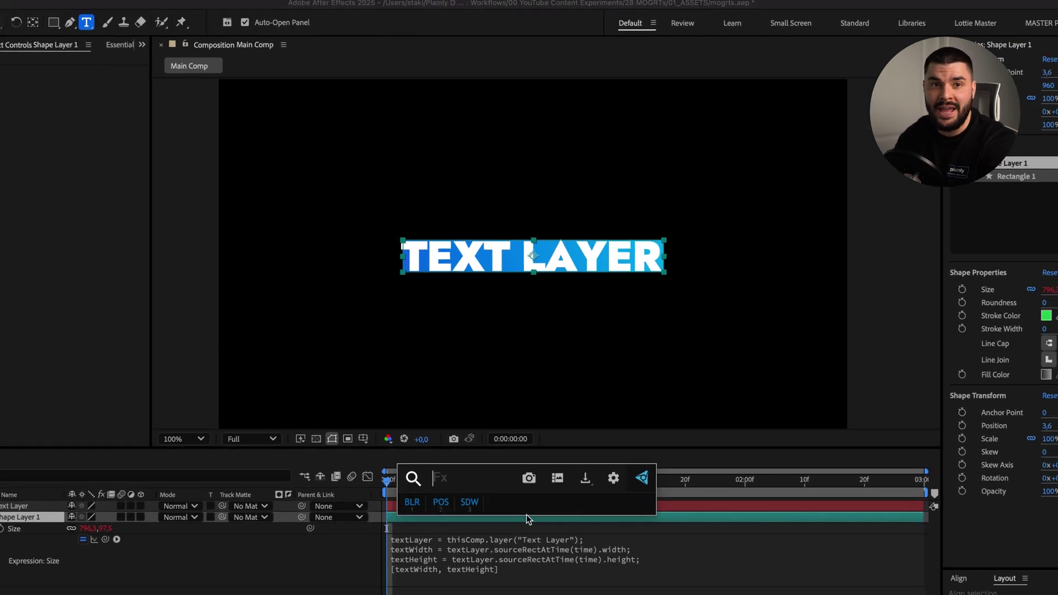
text(slider)
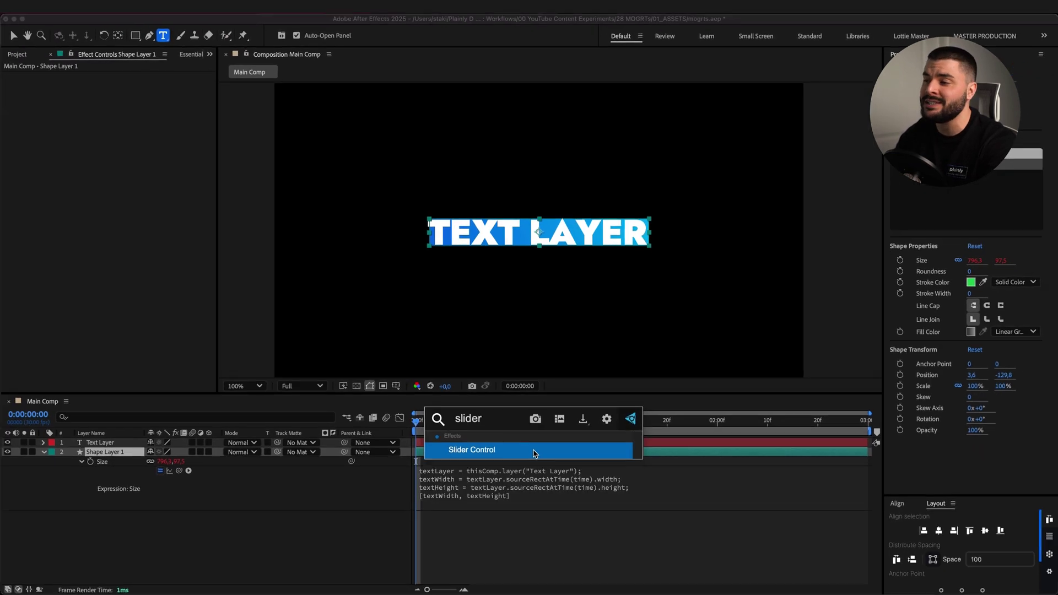
key(Return)
key(Return)
text(Padding)
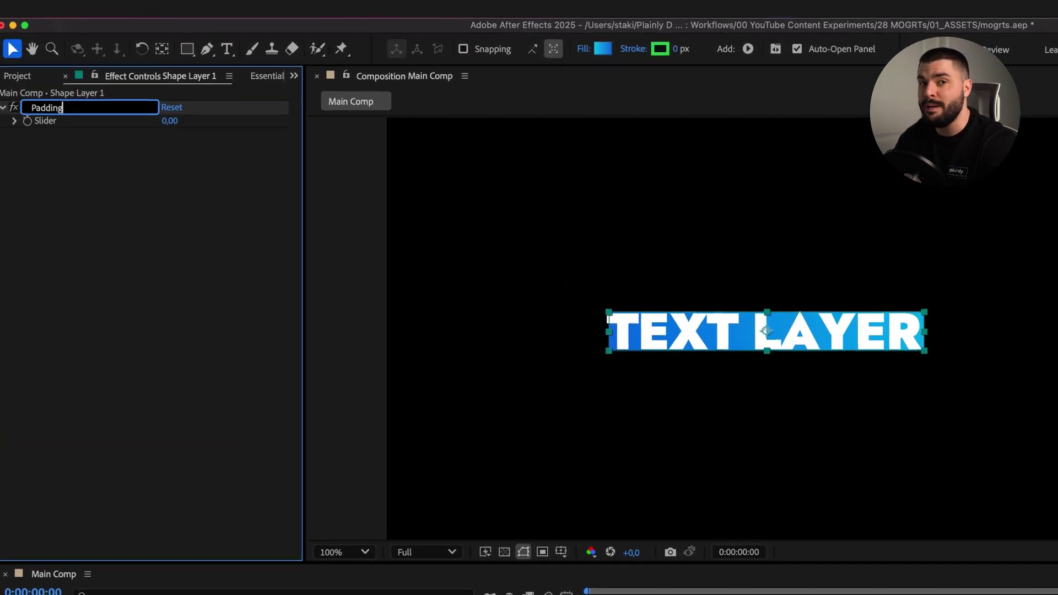
key(Return)
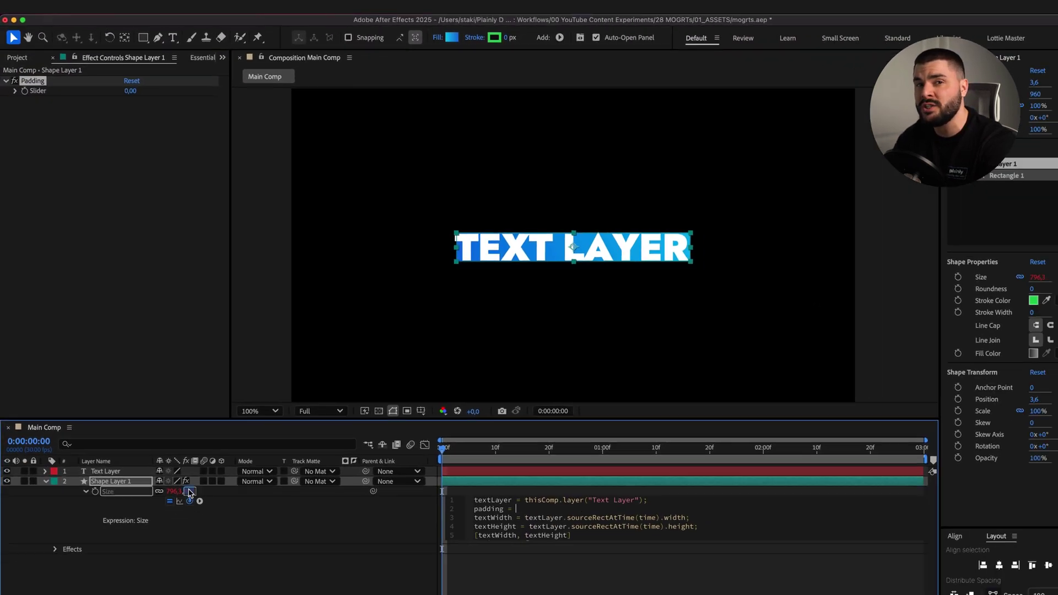
drag(257, 594, 55, 145)
text(;)
click(644, 486)
text(+ padding)
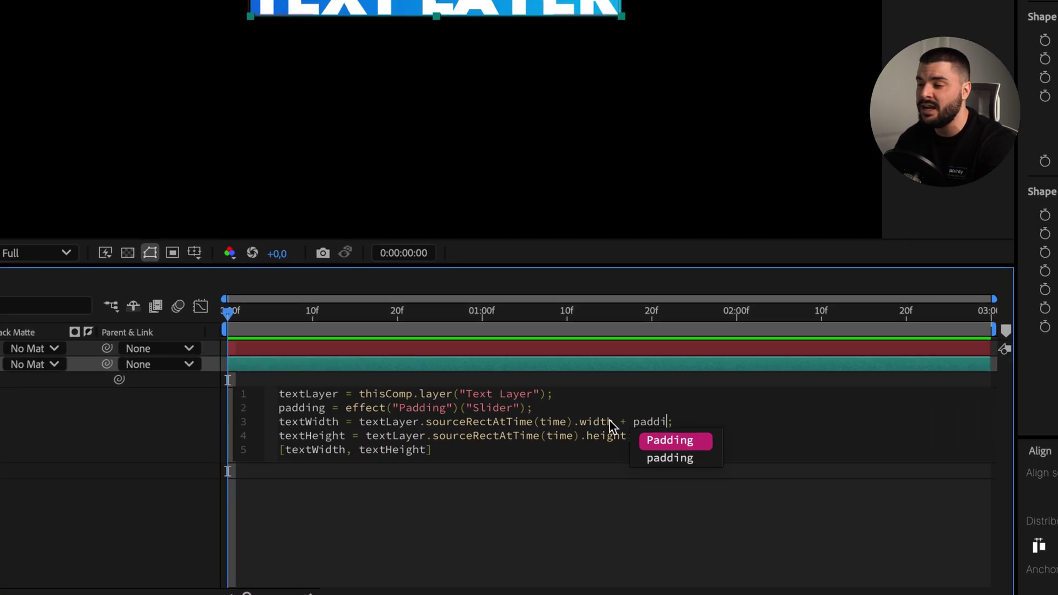
text( + padding)
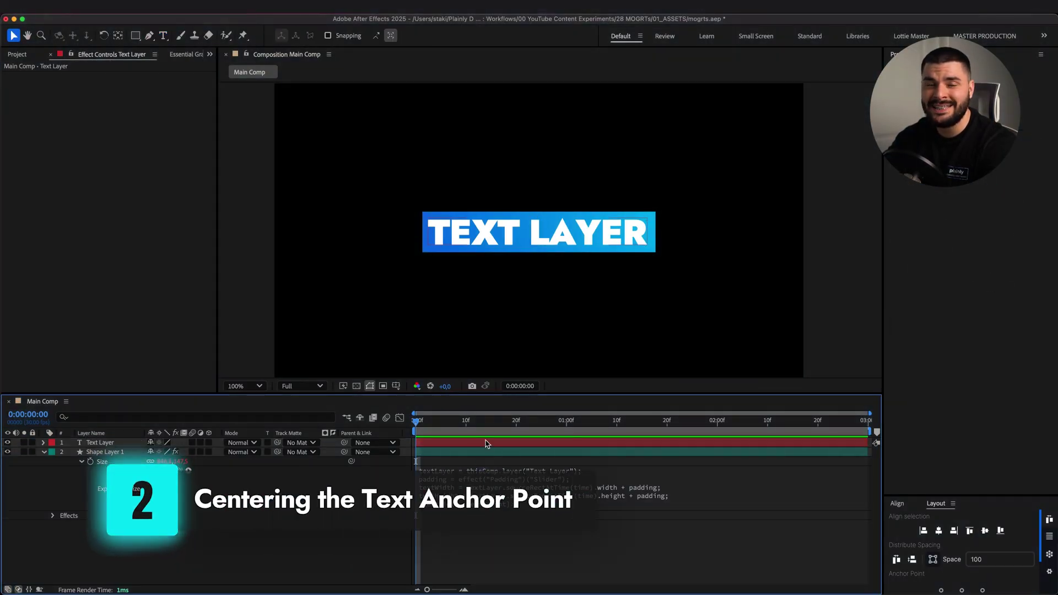
Retitle the text PLAINLY VIDEOS, convert it to paragraph text, and add the centring anchor expression
double_click(543, 444)
text(PLAINLY VIDE)
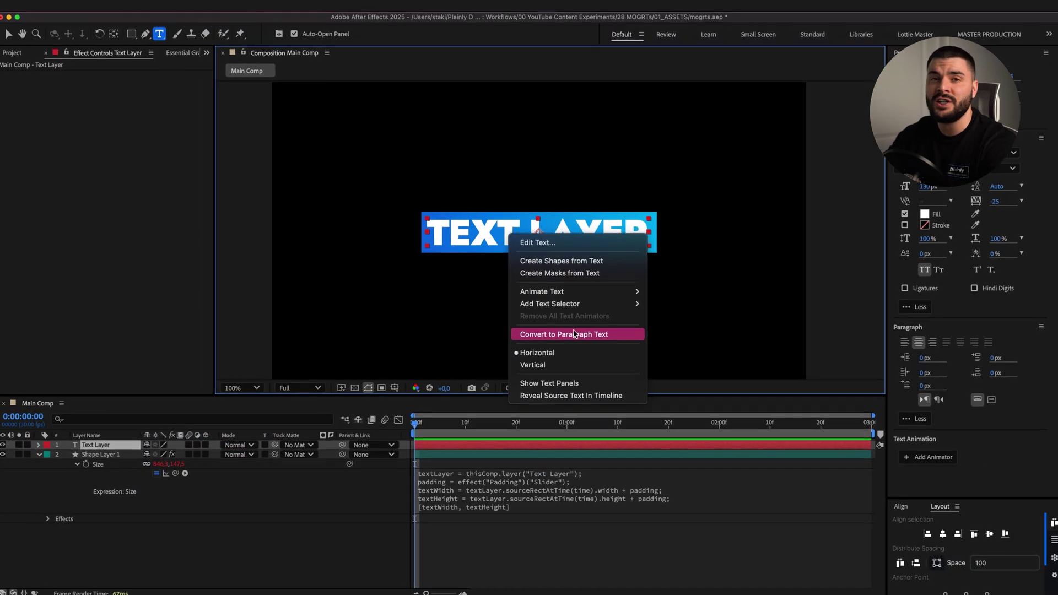
click(590, 376)
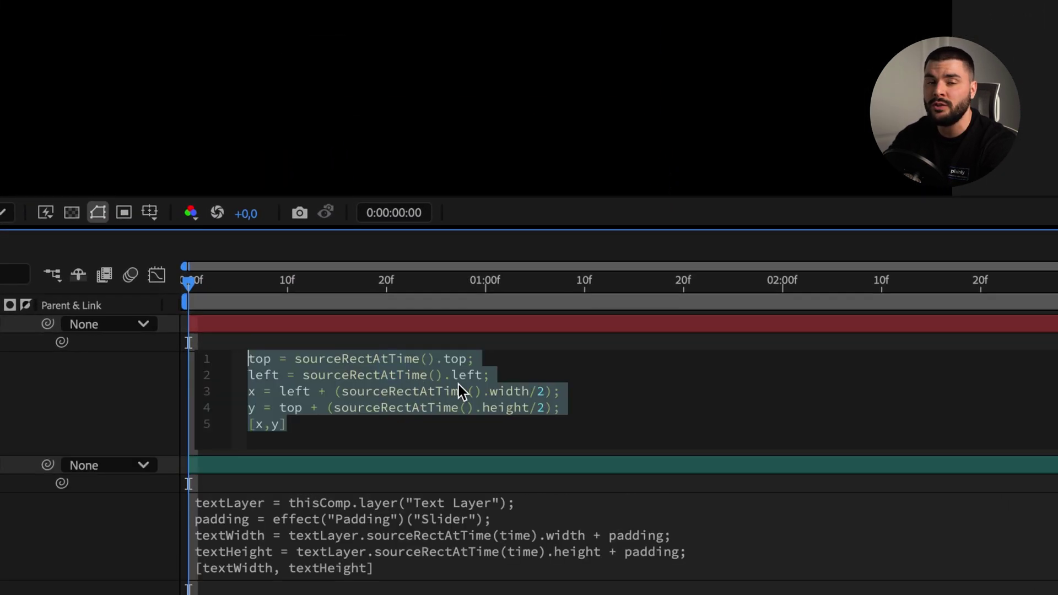
click(475, 405)
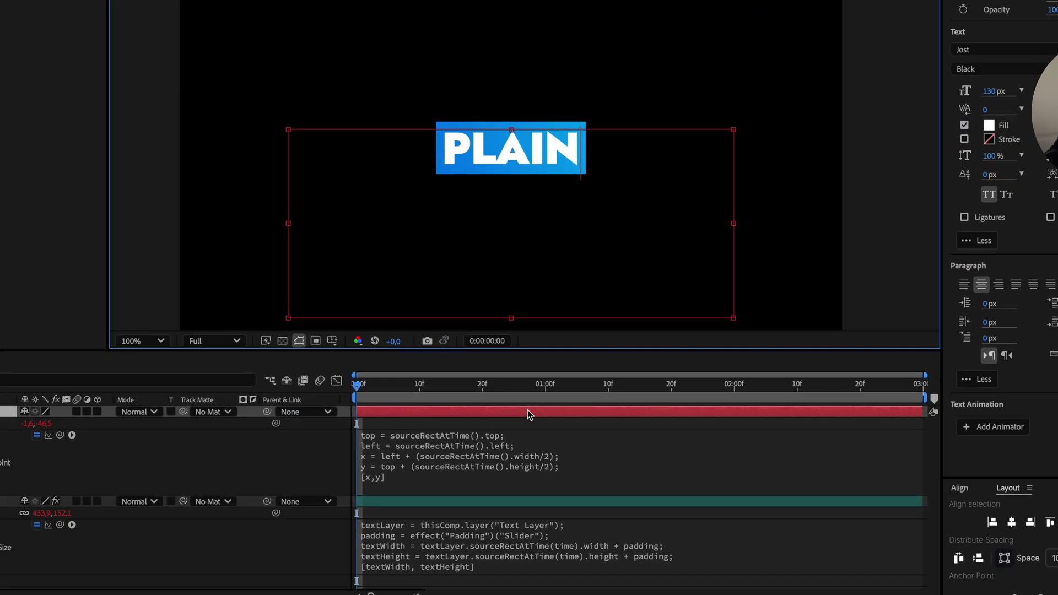
text(LY)
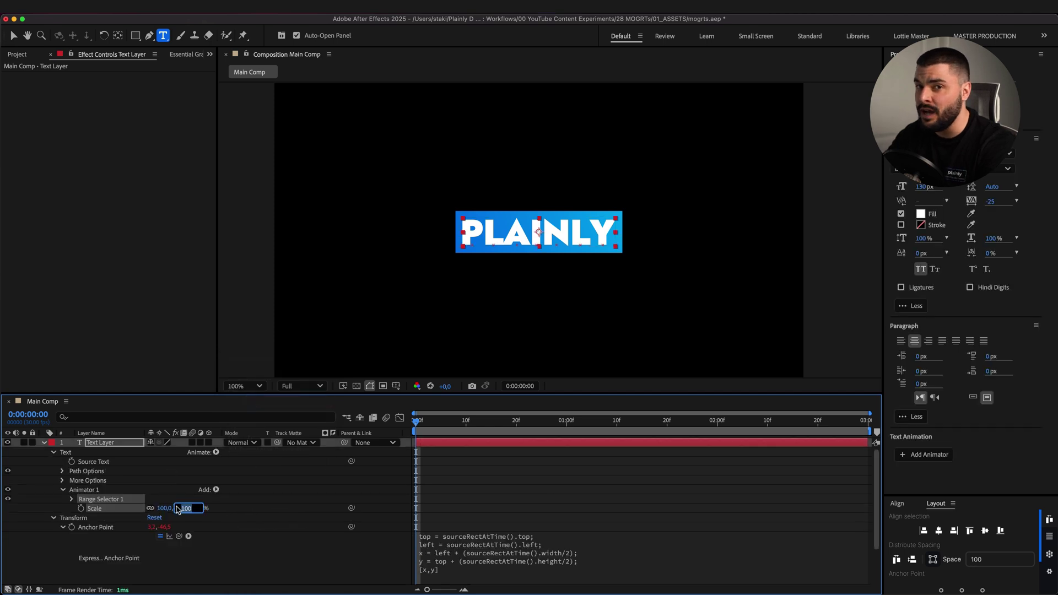
Adjust the range selector's Smoothness and base it on Characters Excluding Spaces
click(157, 534)
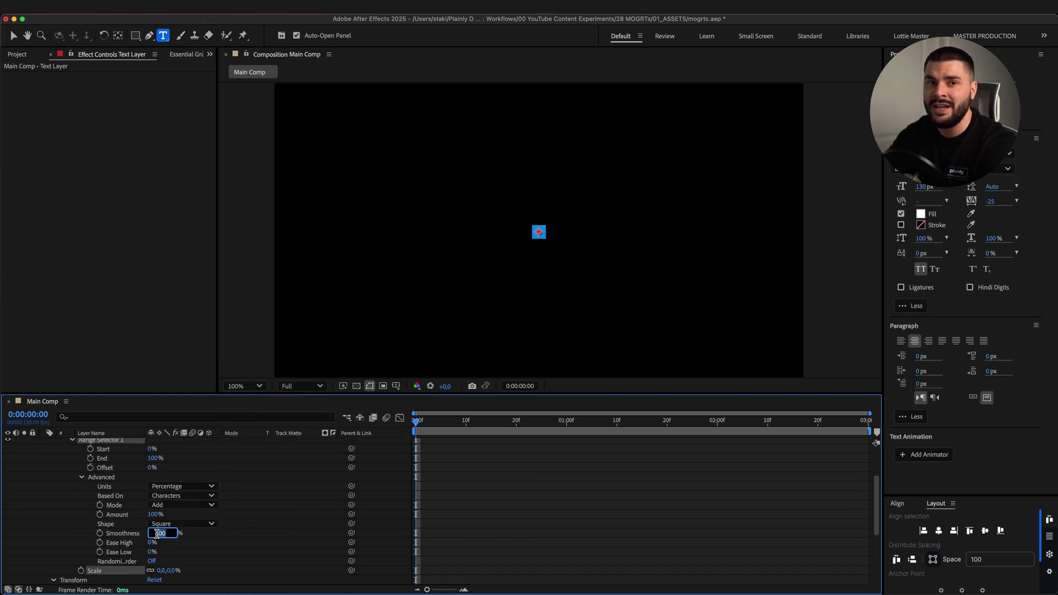
click(199, 520)
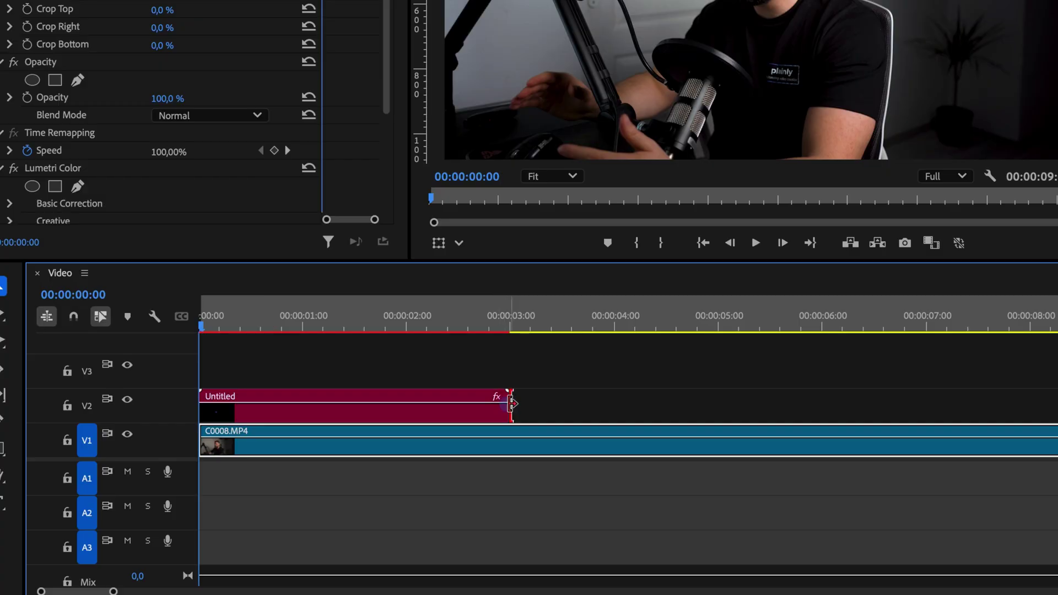
Trim the end of the Untitled clip on V2 and play it over the video
drag(512, 404, 330, 407)
key(space)
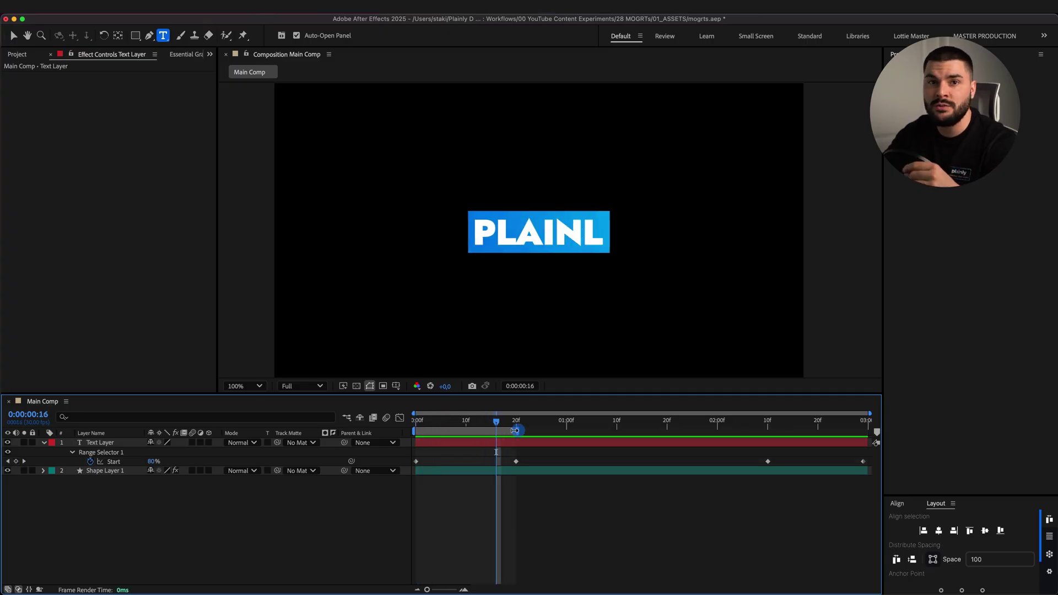
Create a protected region from the 0–20f work area and shorten the Lower Third 1 clip
right_click(511, 431)
click(563, 448)
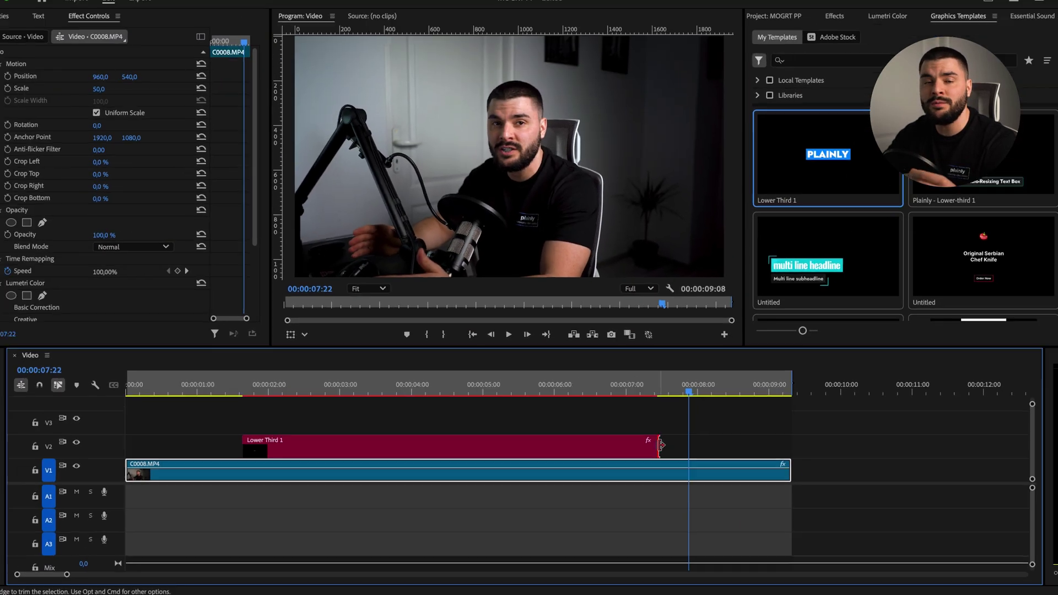
drag(664, 451, 379, 451)
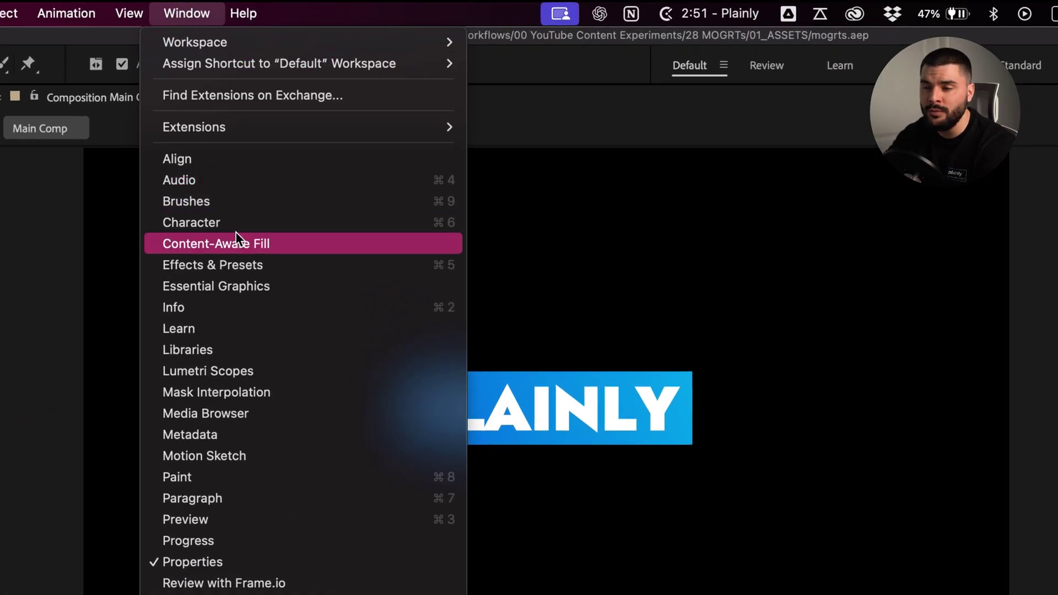
Add Source Text to Essential Graphics with Font, Style, Size and Faux Style editable
click(239, 286)
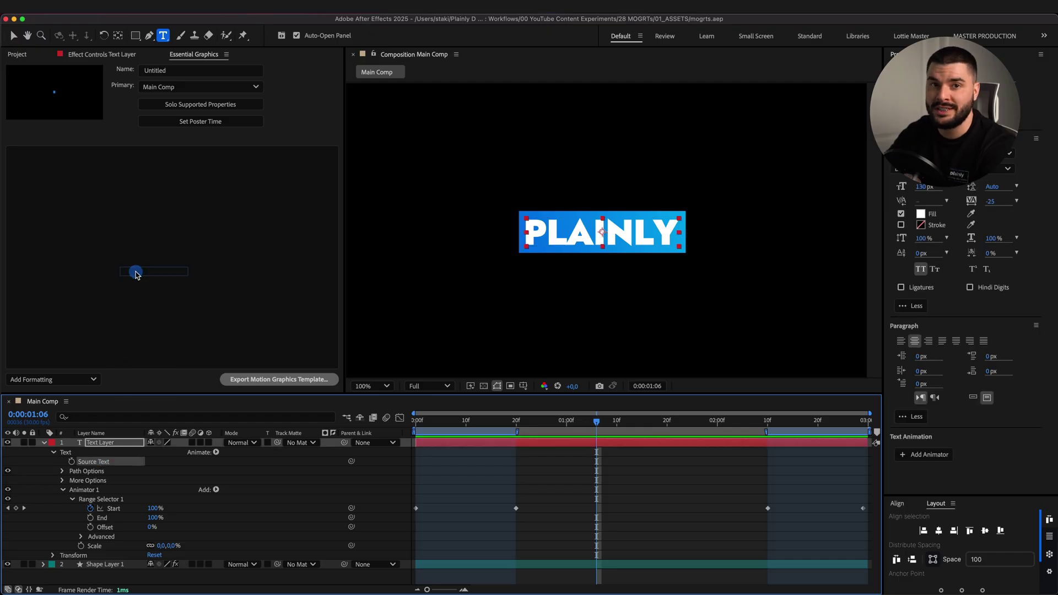
drag(136, 274, 137, 251)
click(315, 156)
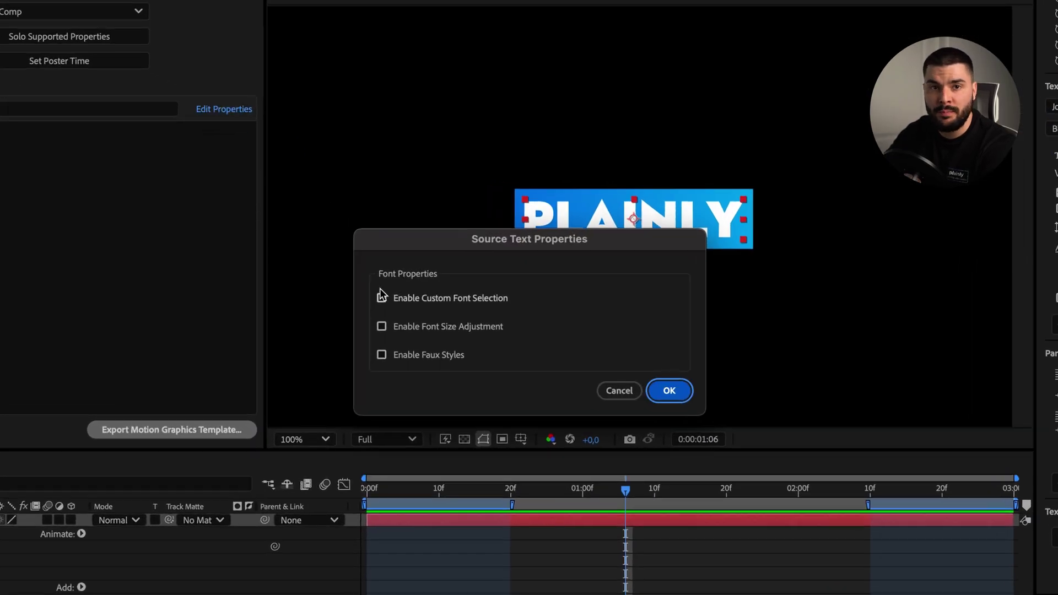
click(652, 391)
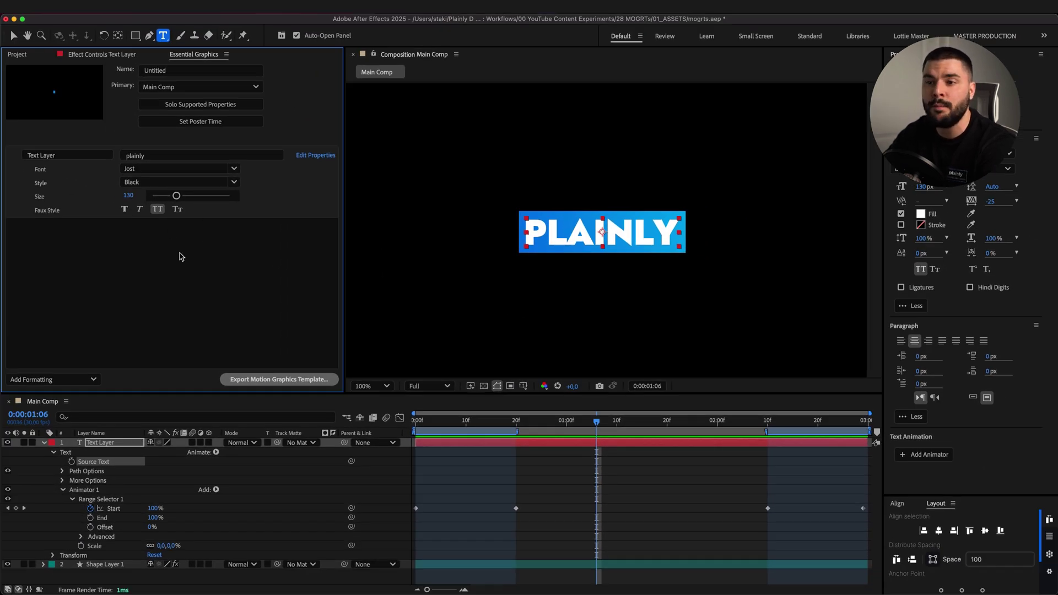
key(ctrl+space)
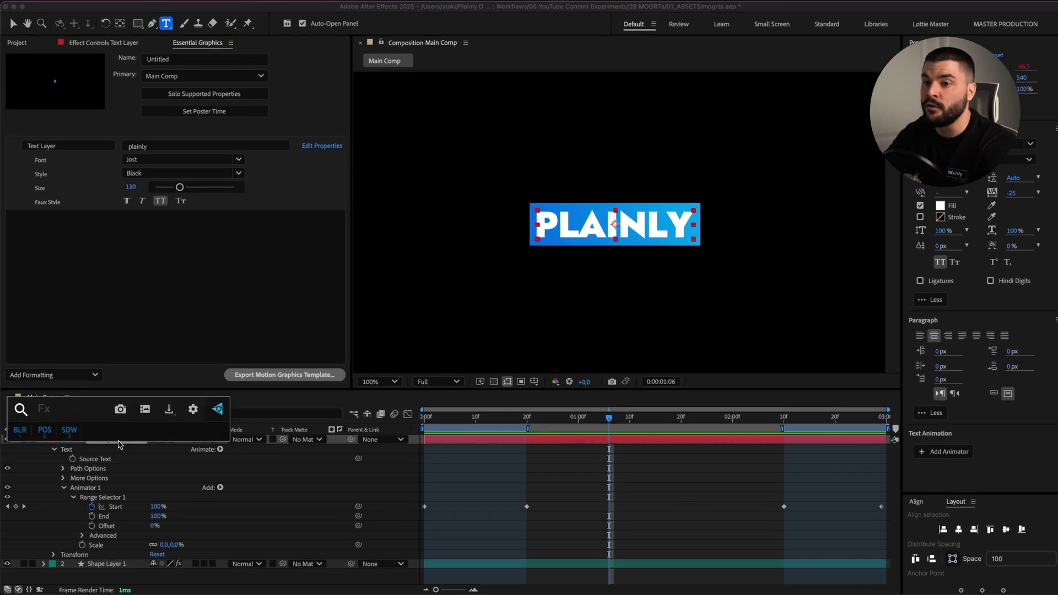
Apply a Fill effect to the text layer and set its colour
text(fill)
key(Return)
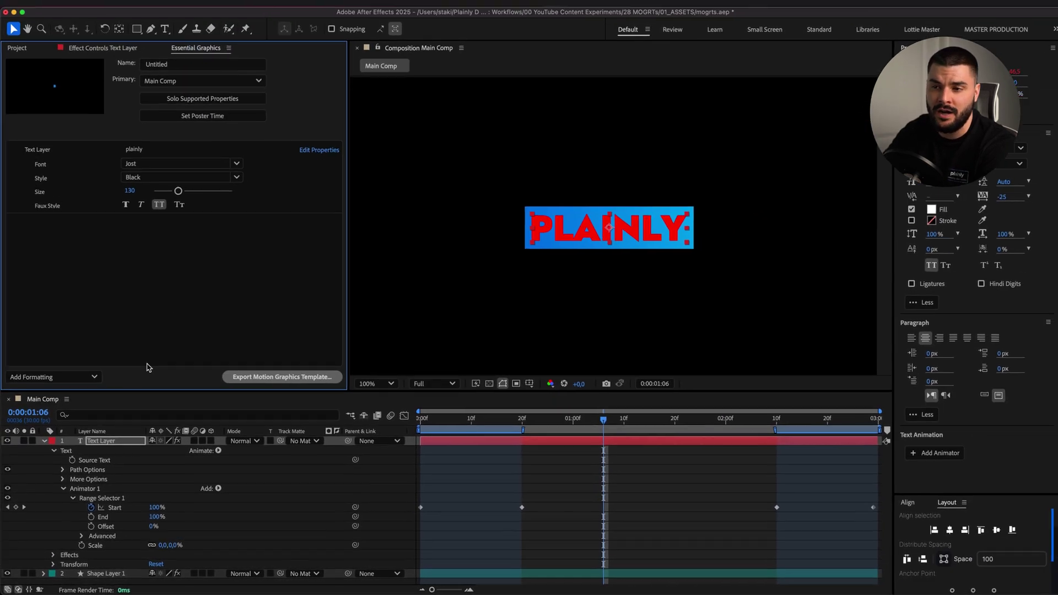
click(151, 546)
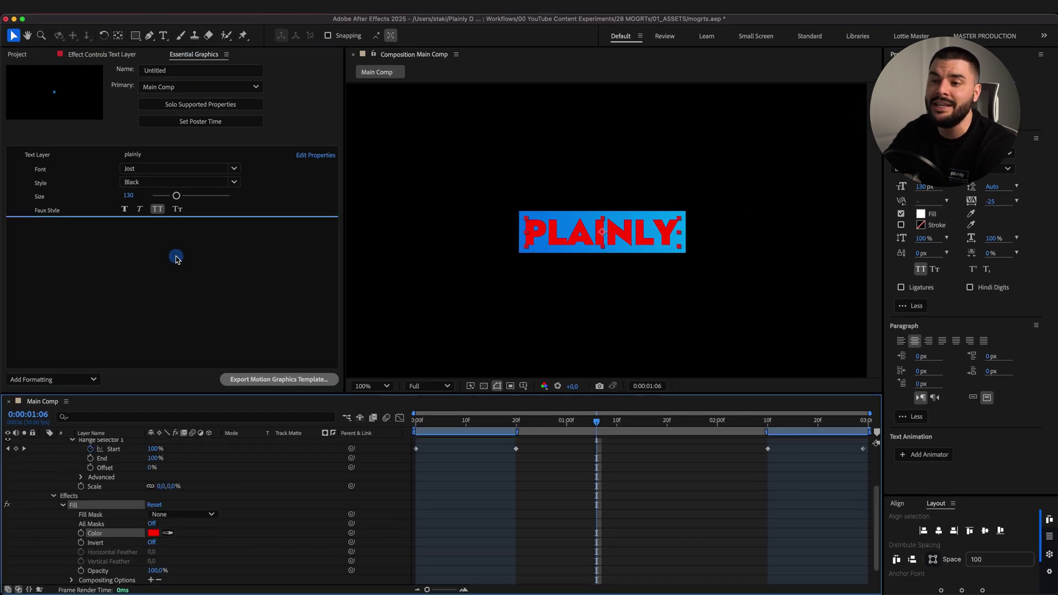
click(133, 226)
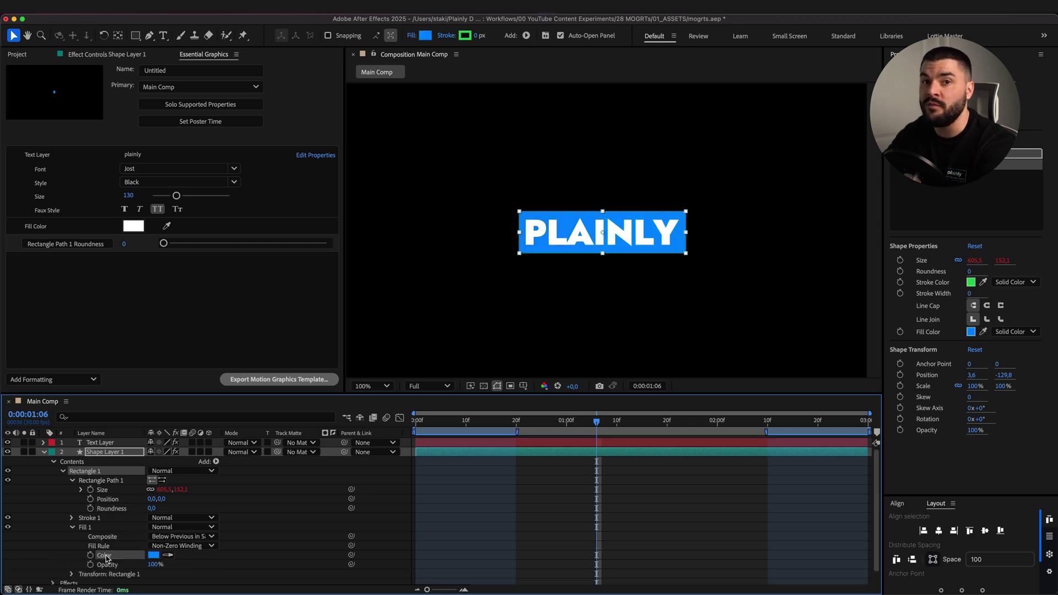
Add the box's Fill 1 Color and Fill 1 Opacity to the template properties
drag(151, 321, 151, 321)
click(72, 518)
scroll(109, 507, down, 1)
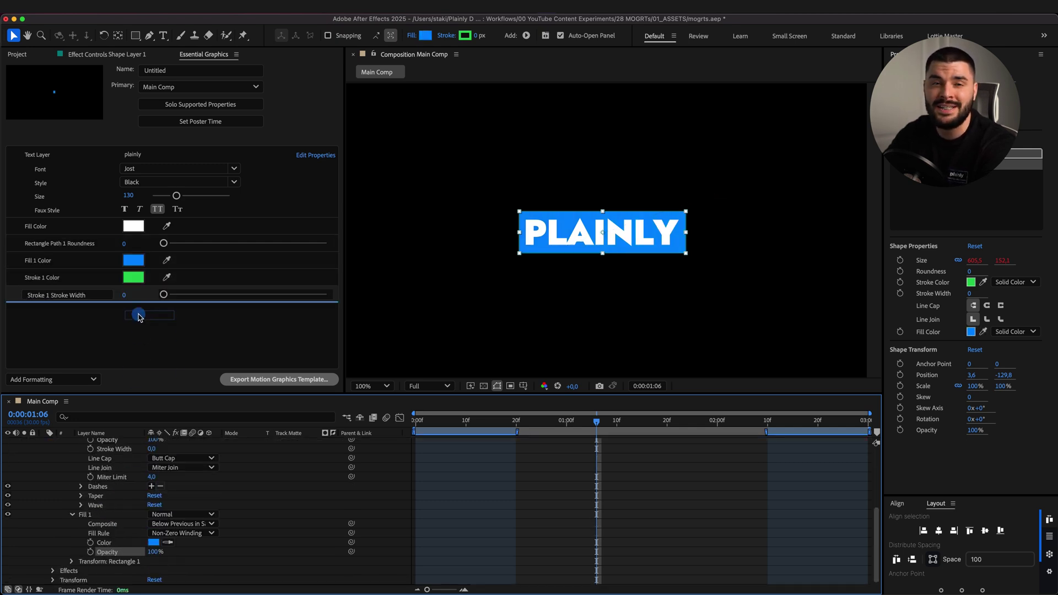
drag(142, 270, 141, 270)
click(52, 571)
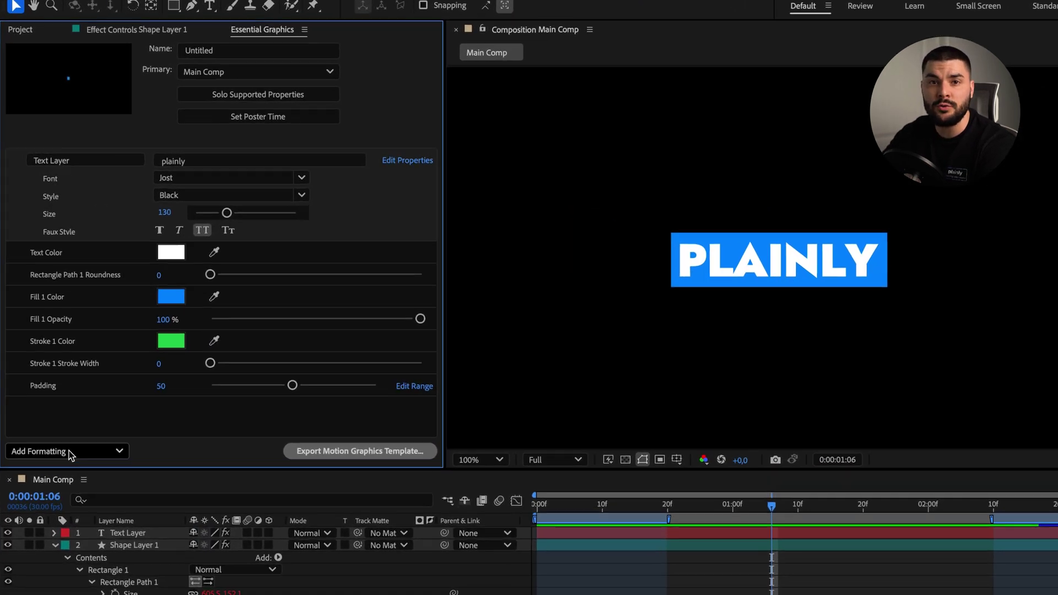
Create a Text Box group holding Roundness, Fill 1 Color/Opacity, Stroke 1 Color and Stroke Width
click(55, 379)
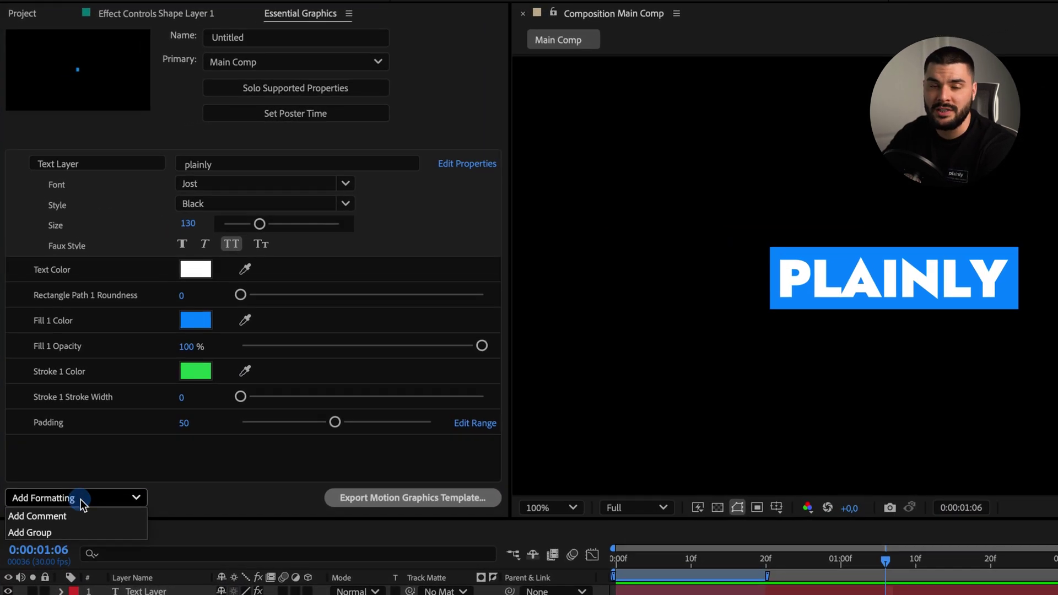
click(70, 532)
click(59, 271)
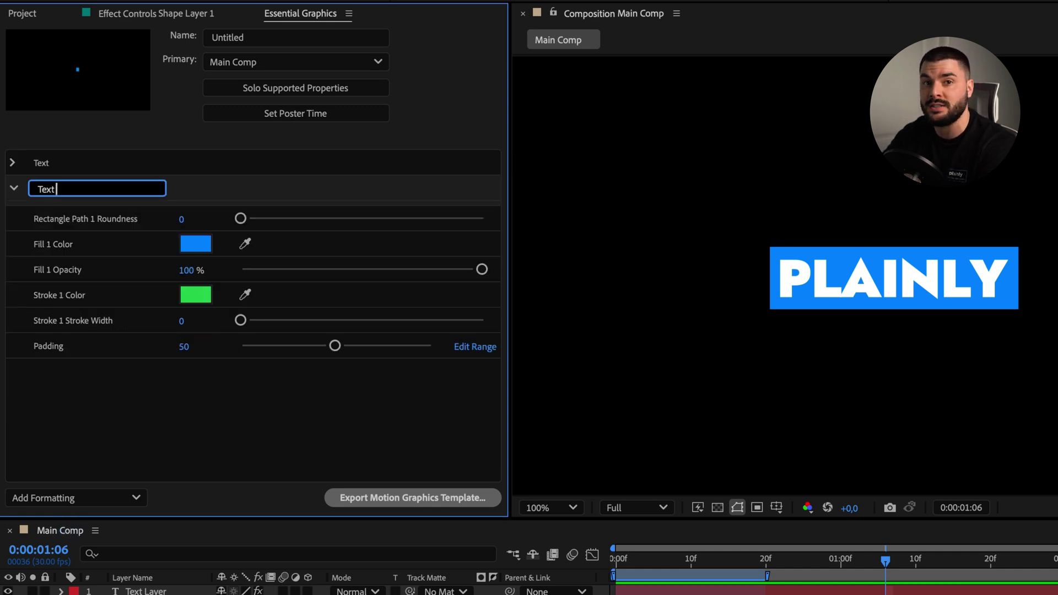
drag(85, 219, 63, 188)
drag(63, 245, 65, 188)
drag(67, 270, 66, 189)
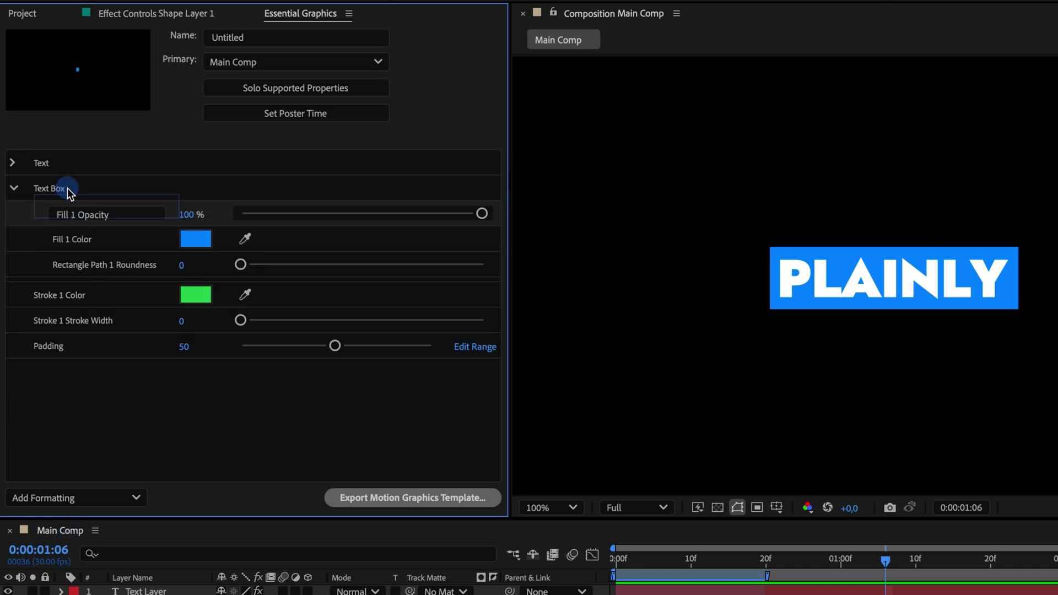
drag(59, 295, 69, 189)
drag(71, 320, 66, 189)
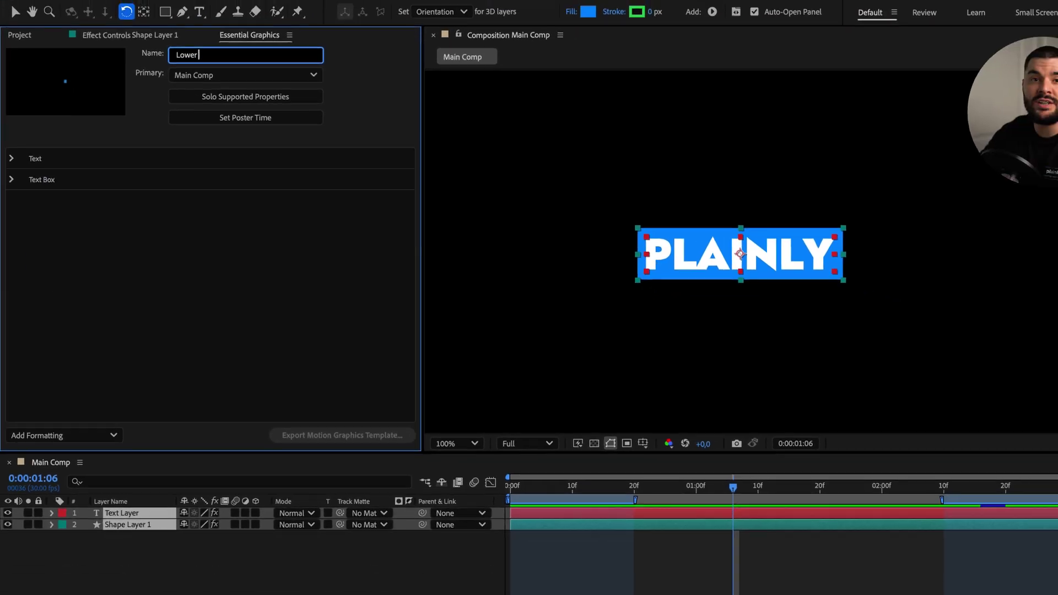
Name the template Lower Third 1, export it, and save the project
text(Third 1)
key(Return)
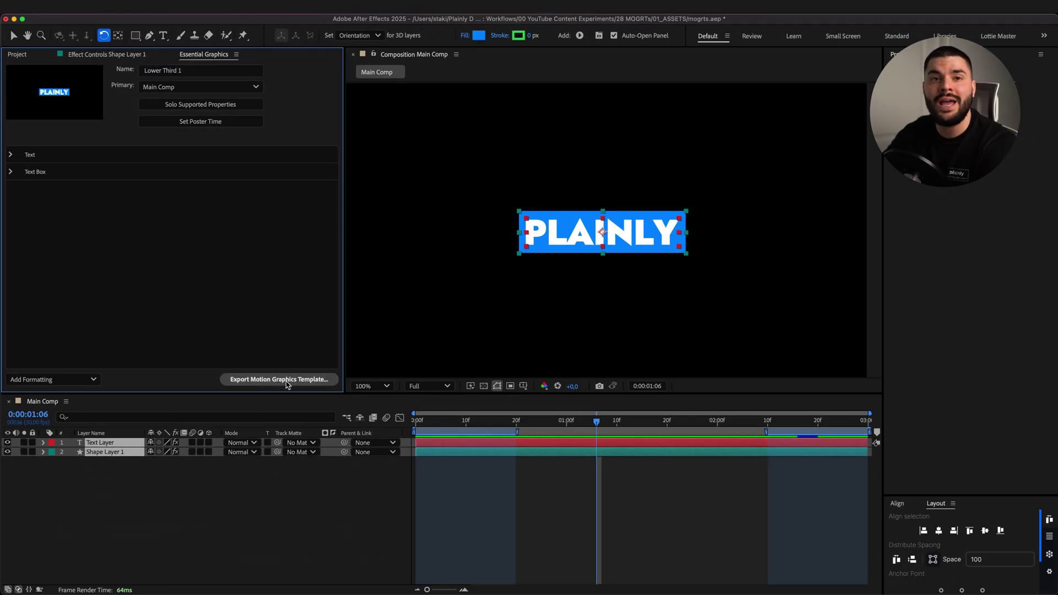
click(285, 380)
click(606, 344)
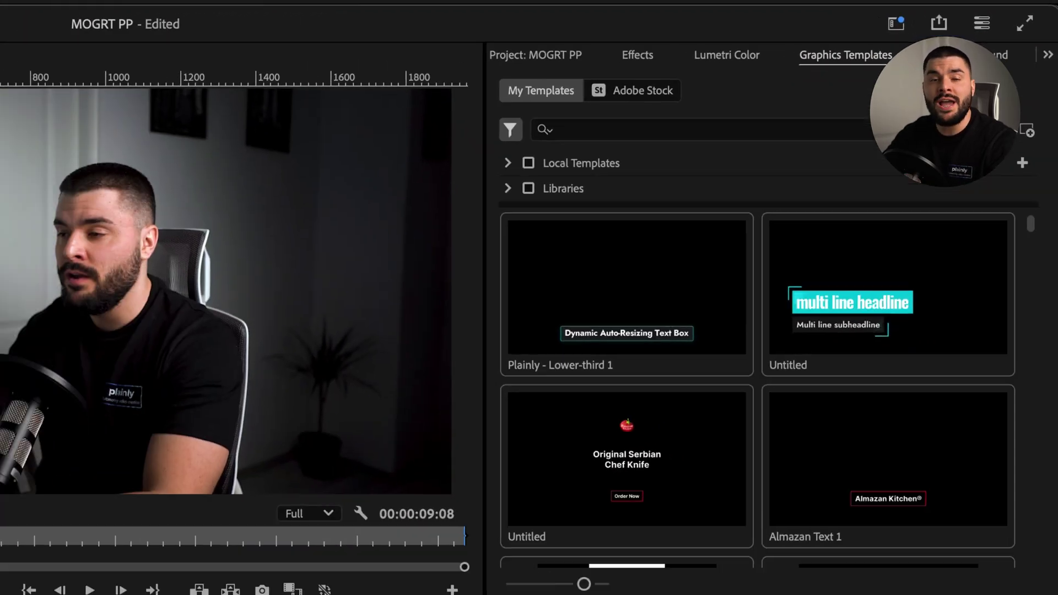
Add Lower Third 1.mogrt to Premiere Pro's My Templates library
drag(413, 341, 417, 336)
drag(805, 158, 801, 153)
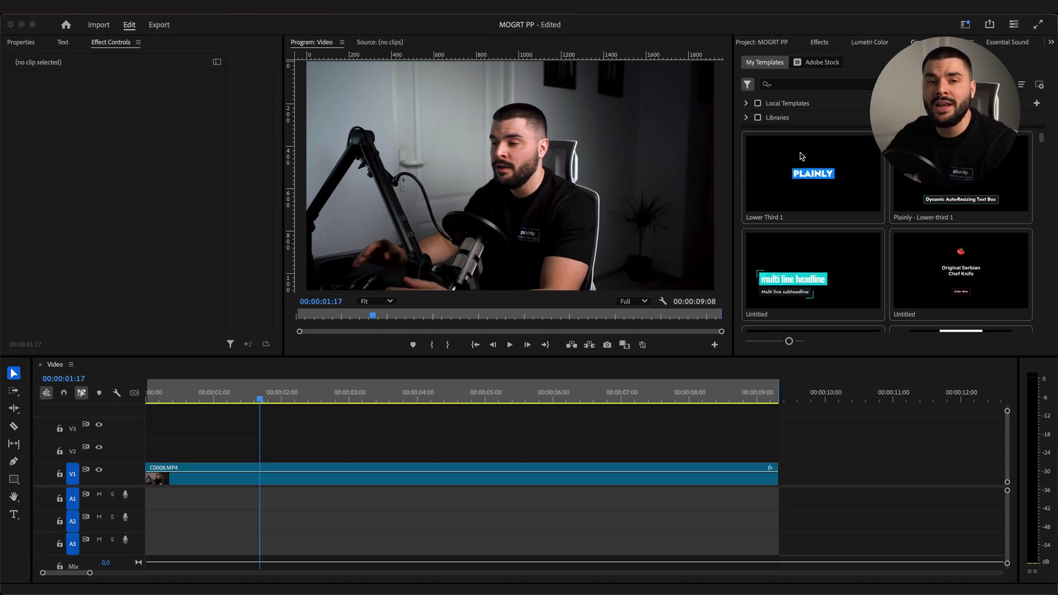